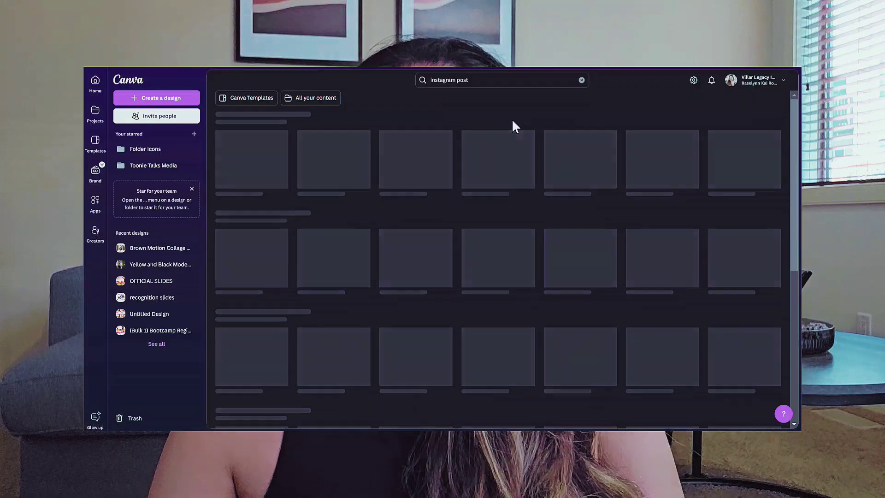
Step: Browse the Instagram post templates and open "Neutral Brown Simple Torn Paper News Announcement Instagram Post" for customizing
scroll(551, 298, "down", 8)
scroll(551, 297, "down", 10)
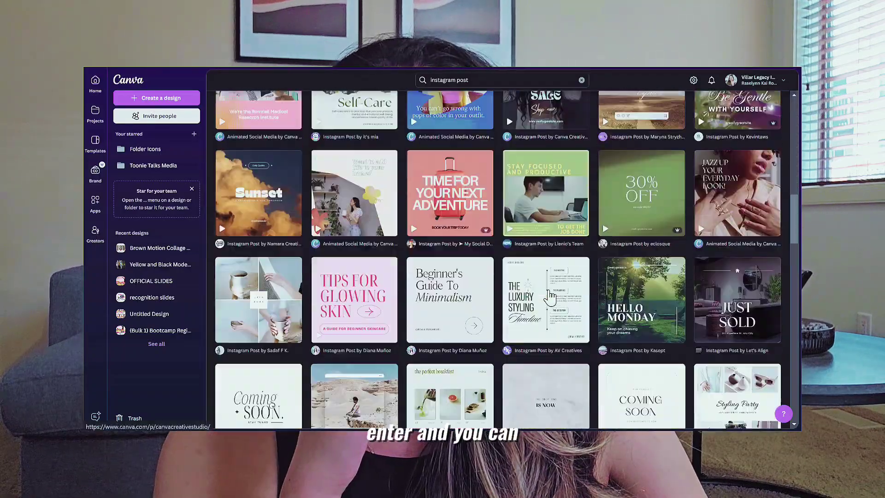
scroll(673, 288, "down", 1)
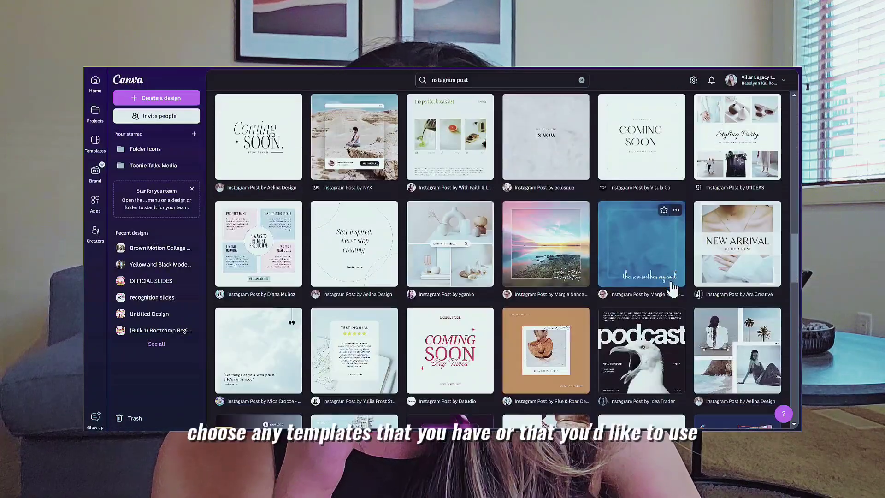
scroll(378, 260, "up", 1)
scroll(544, 232, "down", 6)
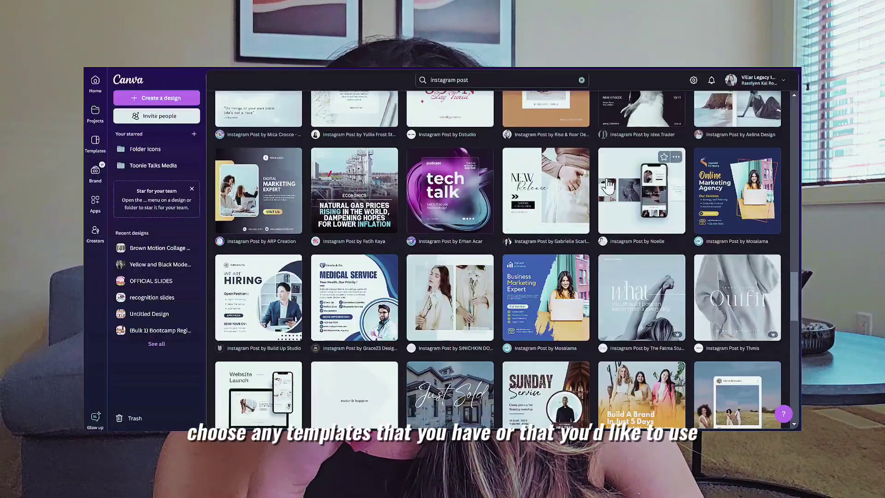
scroll(607, 186, "down", 1)
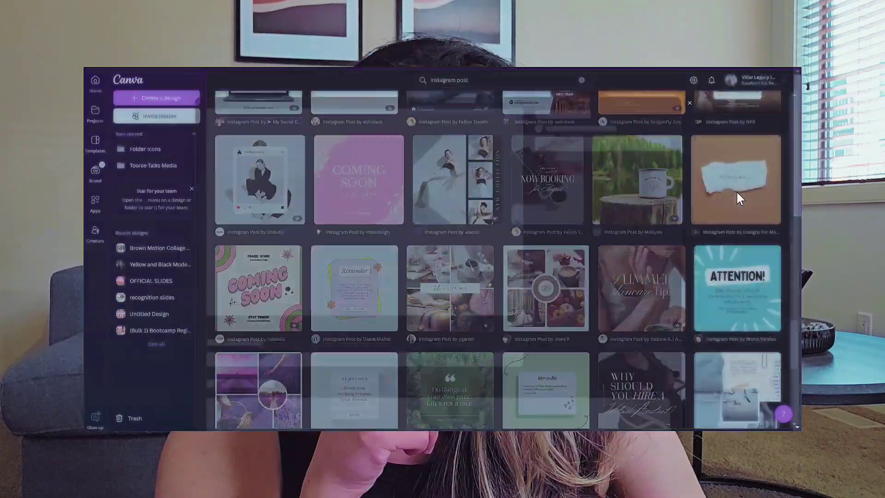
left_click(737, 190)
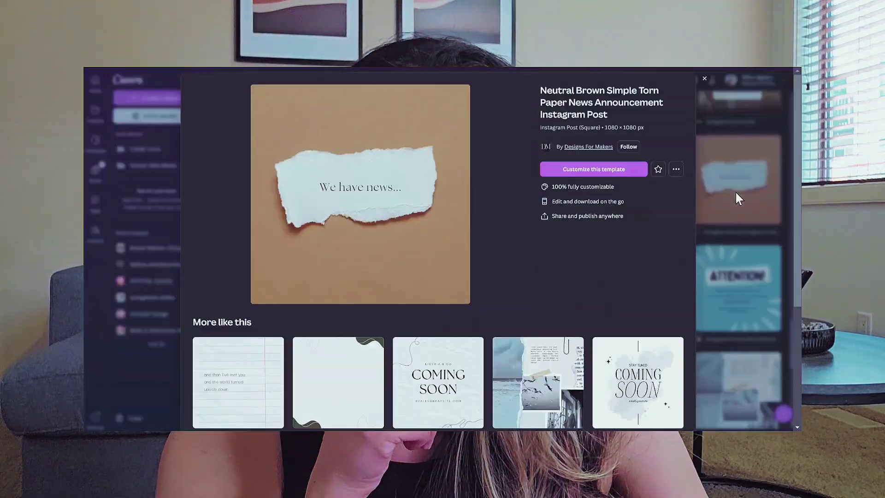
left_click(611, 173)
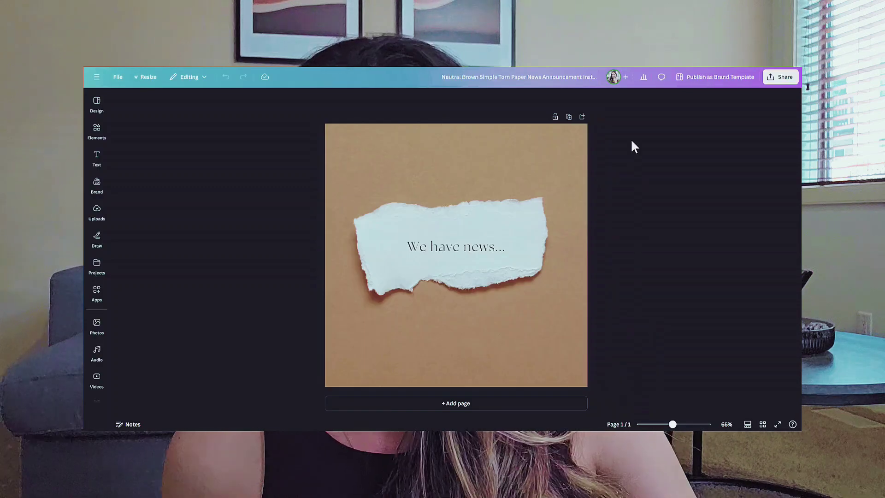
Step: Copy the "We have news..." text below the torn paper, then replace the original with "TERM" and the copy with "Definition"
left_click(450, 246)
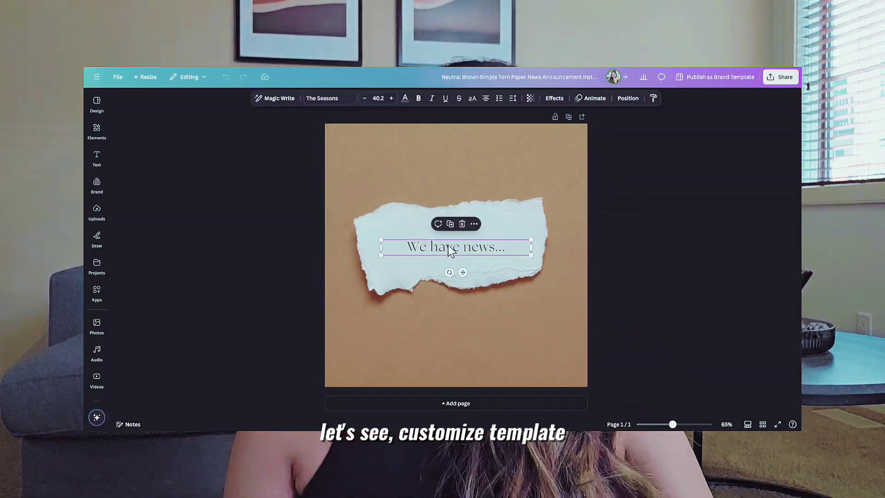
key("Escape")
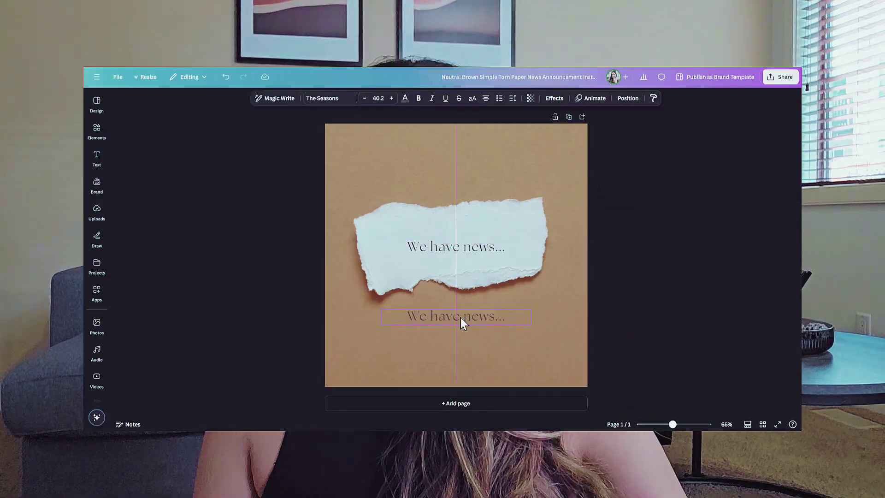
double_click(473, 249)
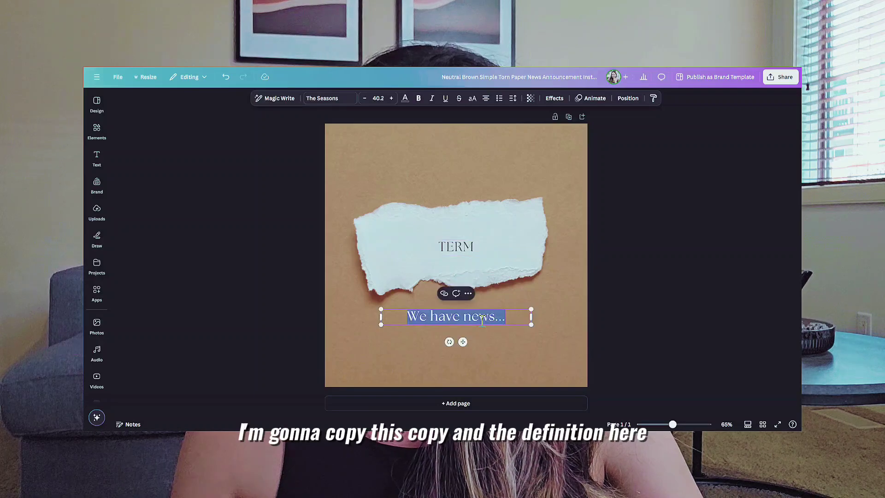
left_click(602, 276)
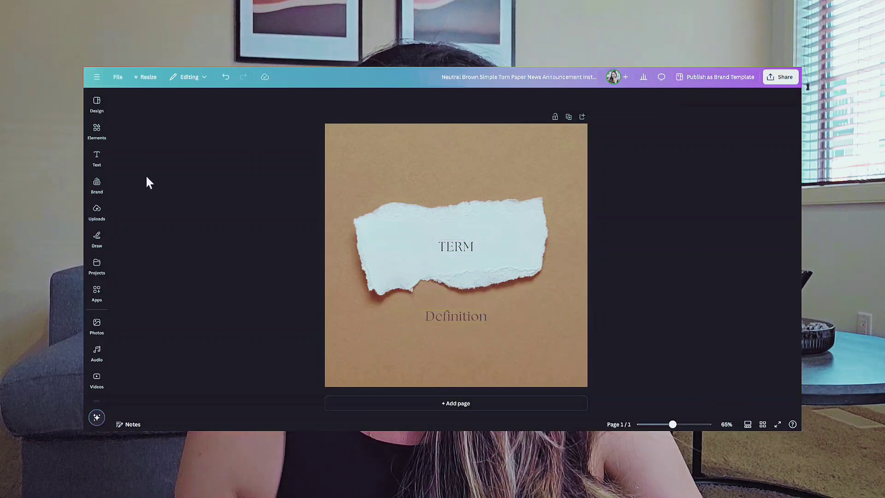
left_click(99, 293)
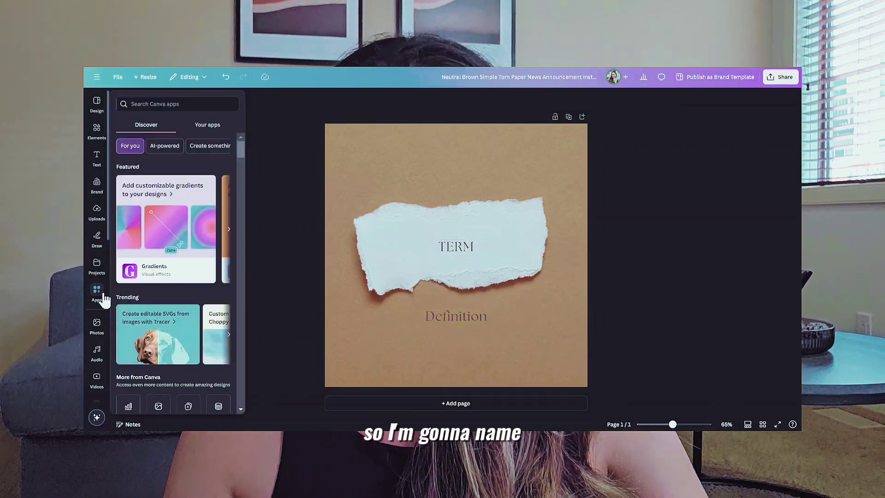
scroll(99, 301, "down", 3)
left_click(98, 305)
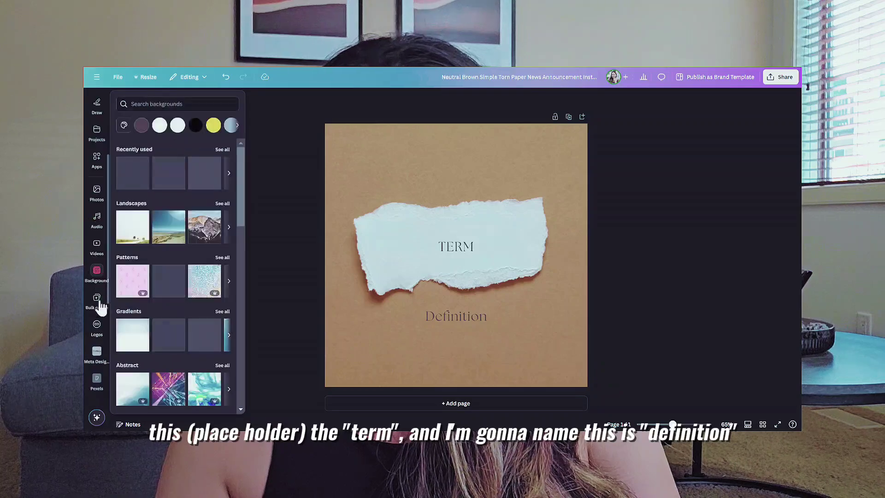
left_click(96, 304)
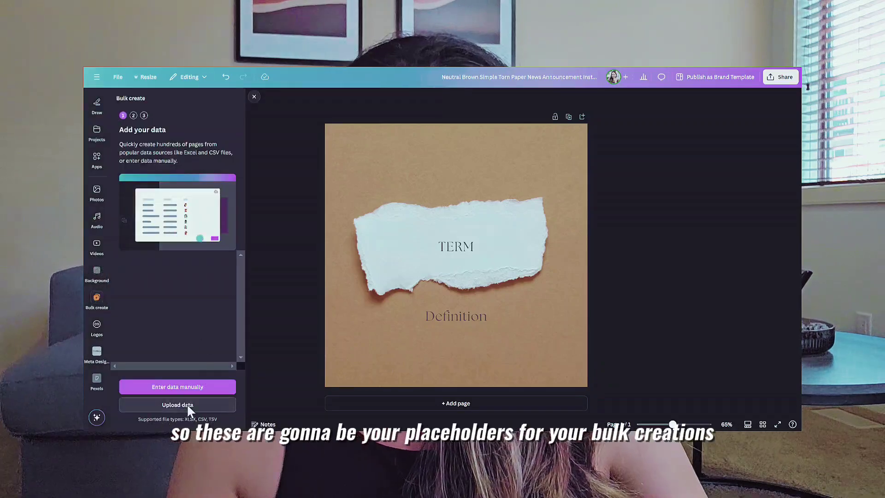
left_click(187, 405)
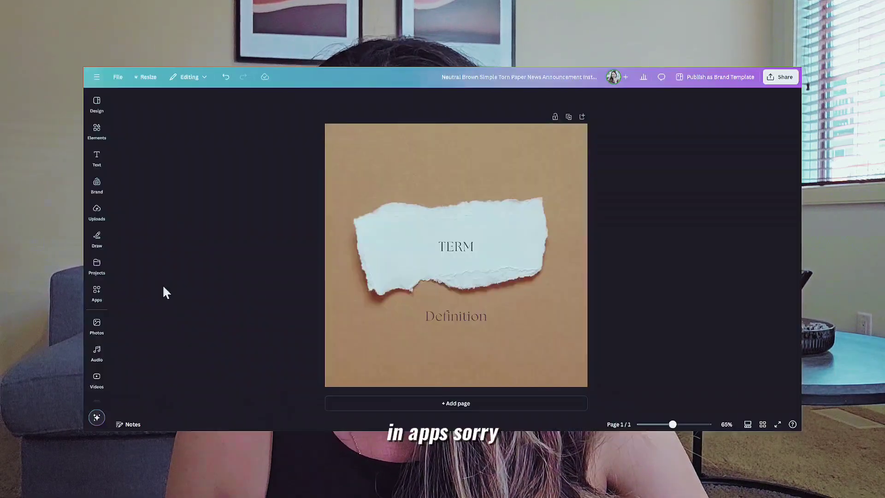
Step: Upload the file "SAMPLE BULK CREATION - Sheet1" as the data for Bulk create
left_click(103, 299)
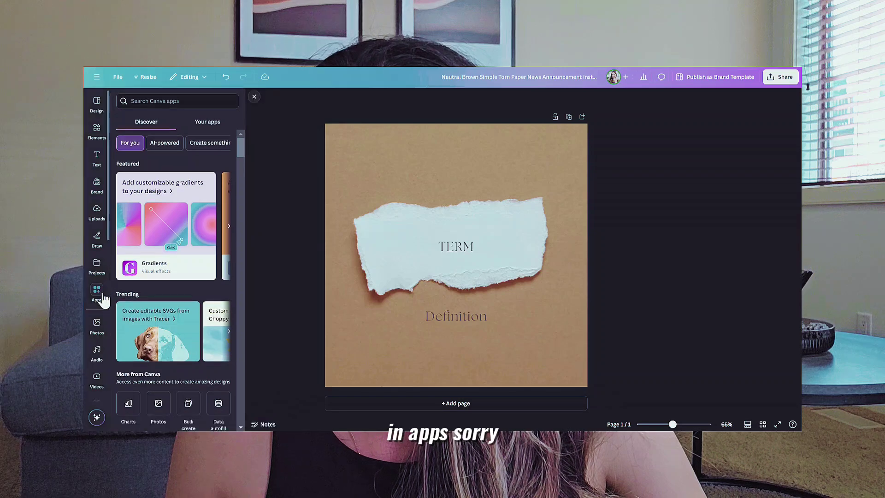
scroll(98, 277, "down", 3)
left_click(96, 300)
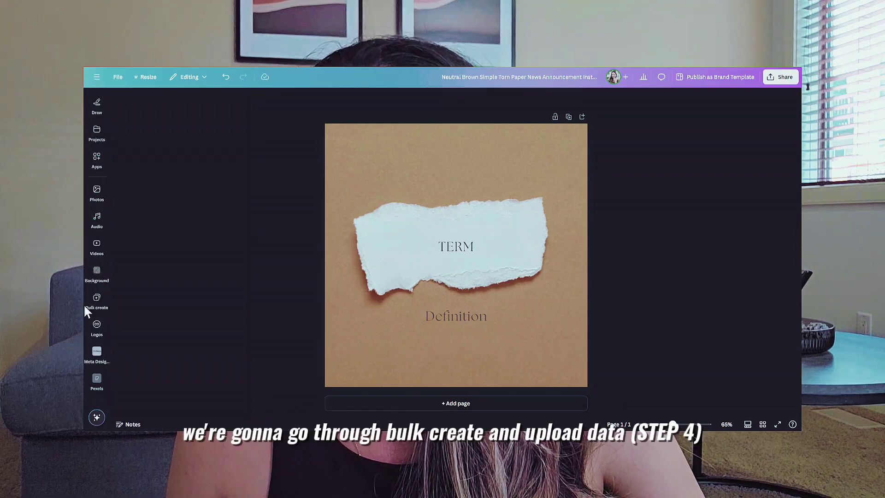
left_click(187, 406)
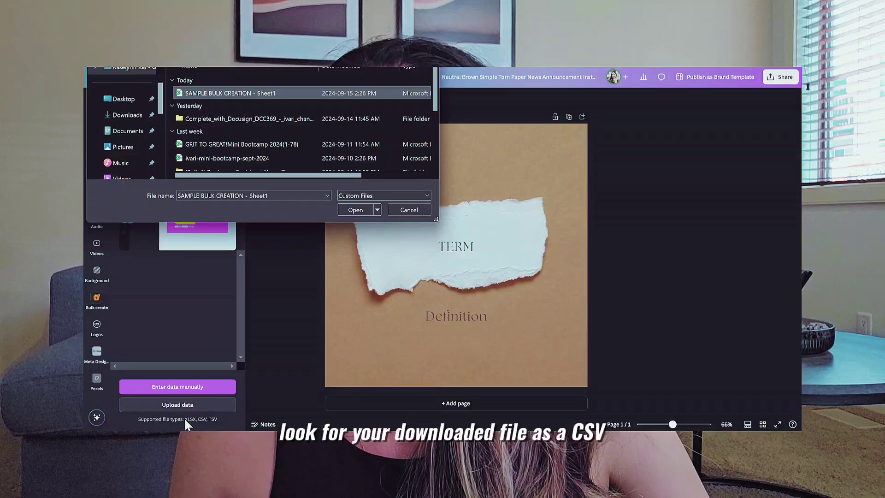
left_click(353, 211)
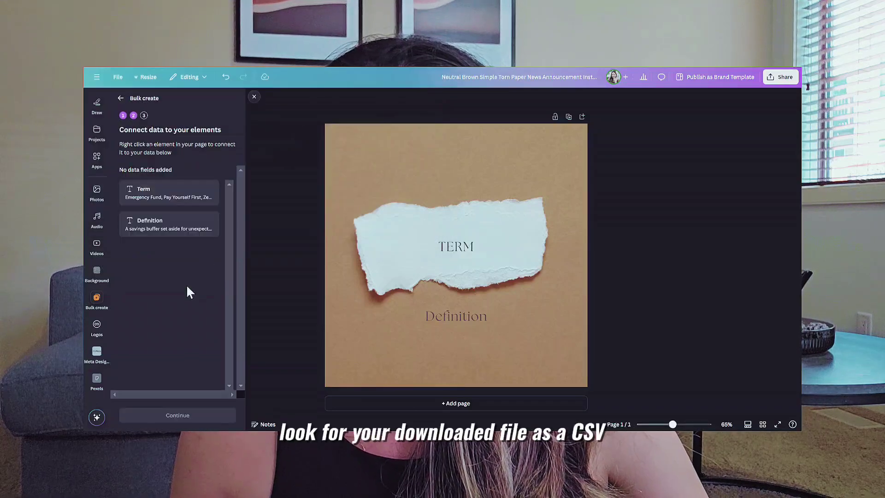
left_click(444, 256)
left_click(475, 225)
left_click(534, 358)
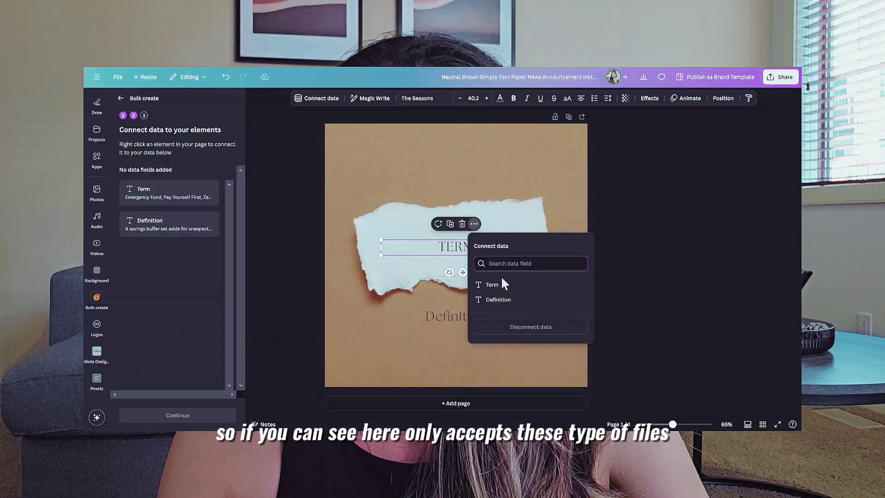
left_click(504, 282)
left_click(478, 318)
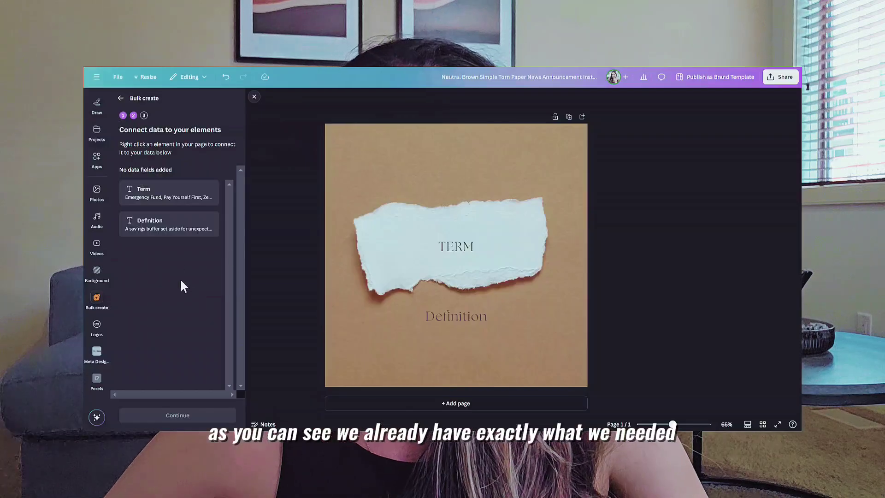
Step: Connect the TERM placeholder on the torn paper to the Term data field
left_click(448, 249)
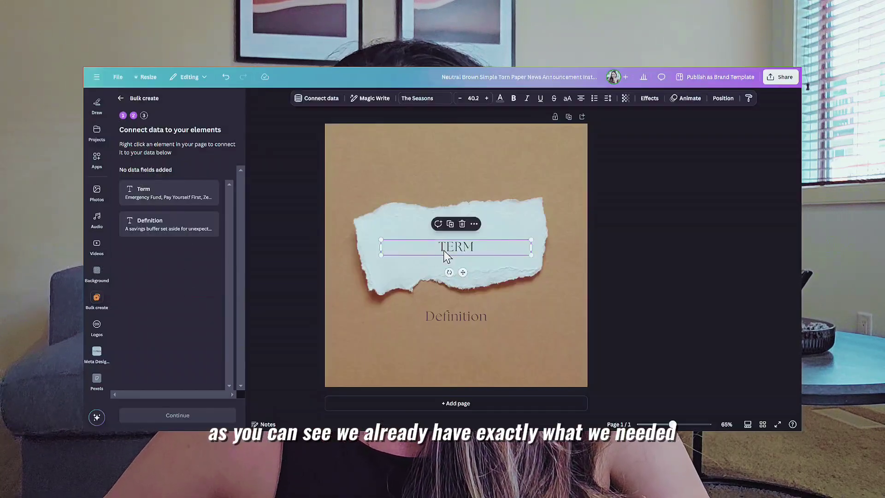
right_click(466, 246)
left_click(502, 360)
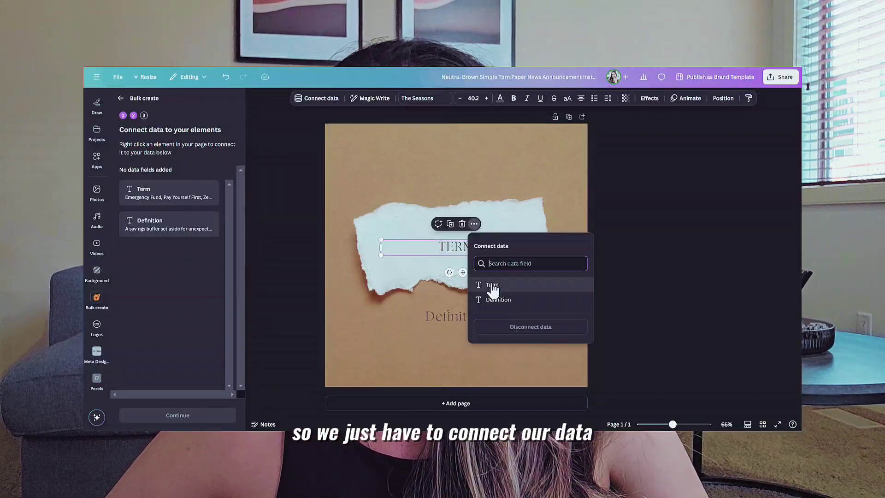
left_click(484, 291)
Step: Connect the Definition placeholder below the paper to the Definition data field and continue to generating the designs
left_click(479, 318)
right_click(480, 319)
mouse_move(505, 253)
left_click(505, 182)
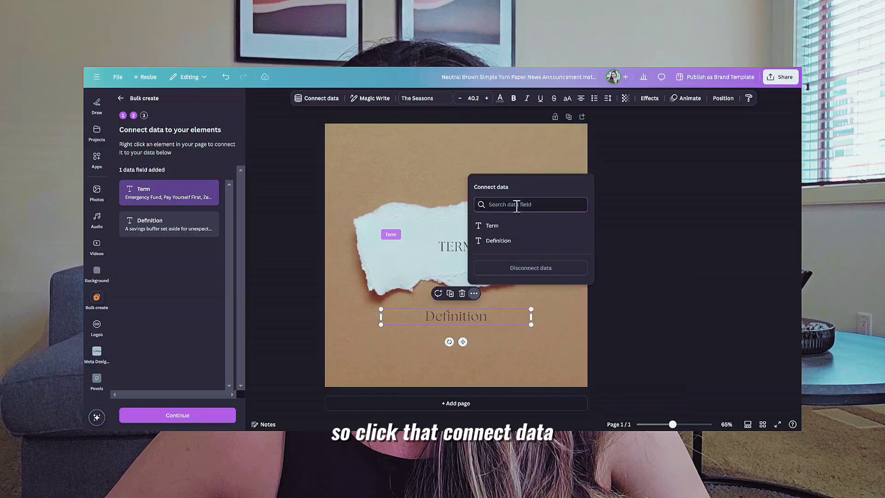
left_click(183, 420)
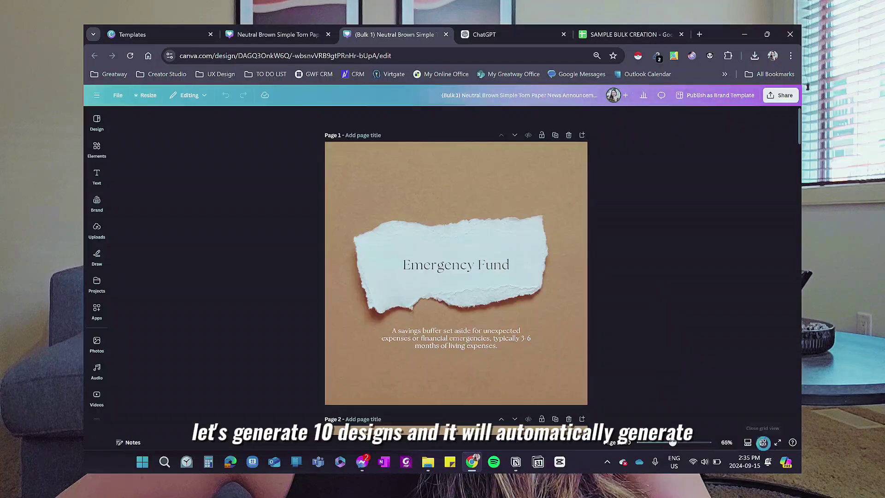
Step: Look through the pages of the bulk-created design to check the term and definition on each
left_click(763, 443)
double_click(132, 181)
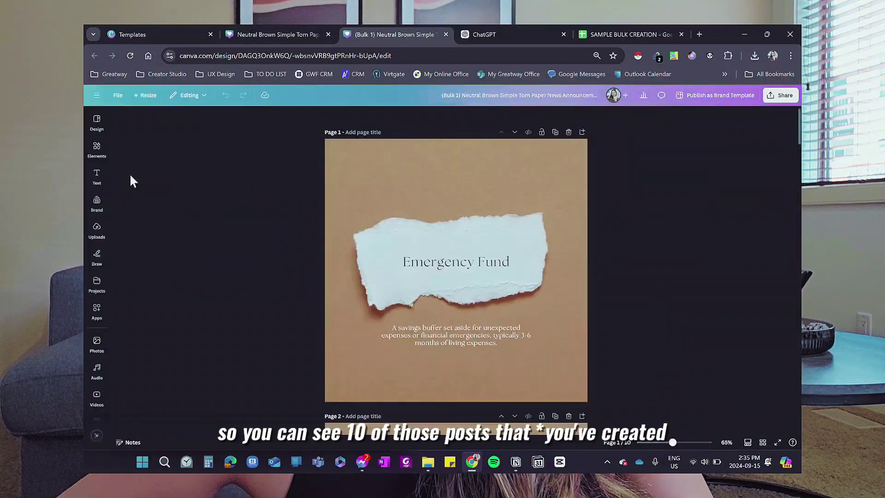
scroll(639, 356, "down", 15)
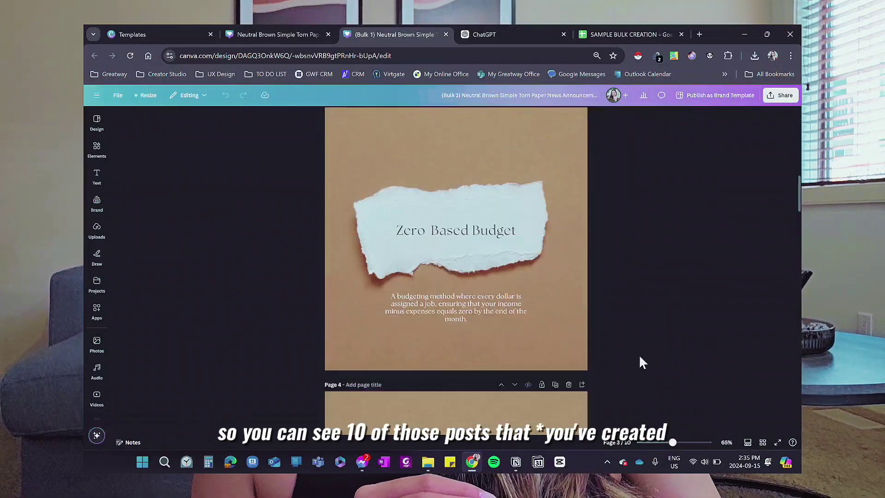
scroll(640, 357, "down", 10)
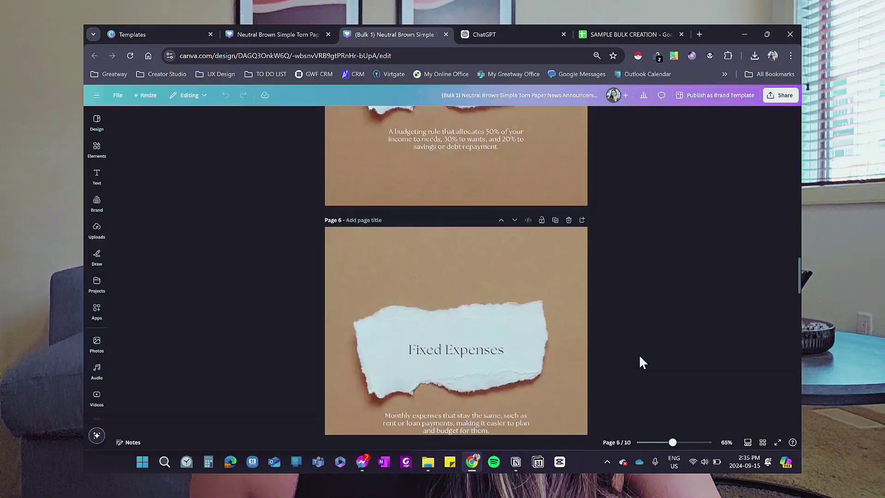
scroll(640, 357, "down", 15)
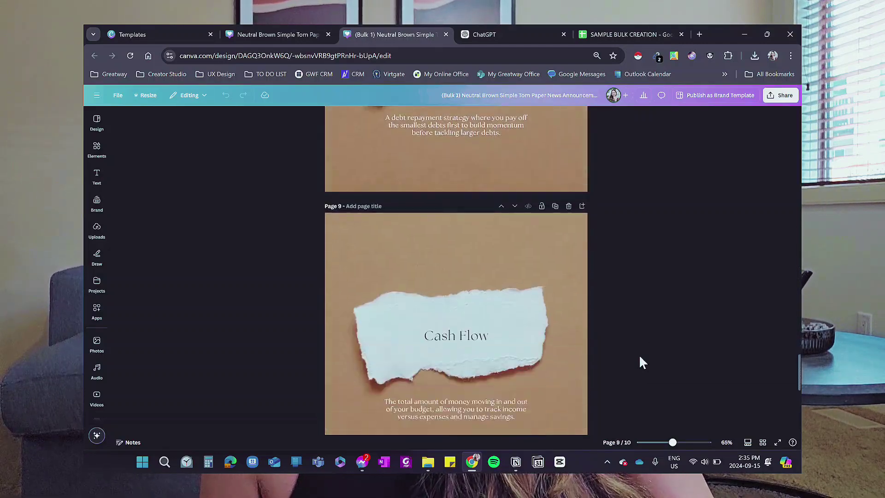
scroll(661, 283, "down", 5)
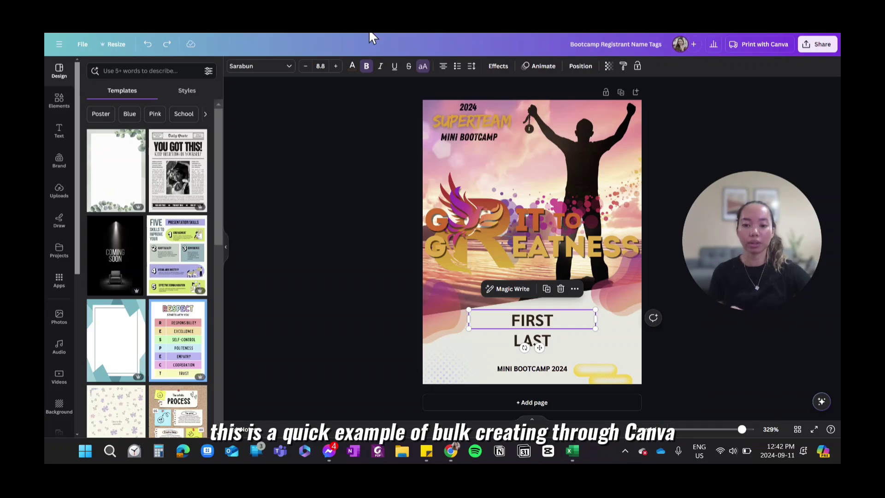
Step: Bring up the sticky note with the CSV and bulk create instructions beside the name tag design
left_click(423, 456)
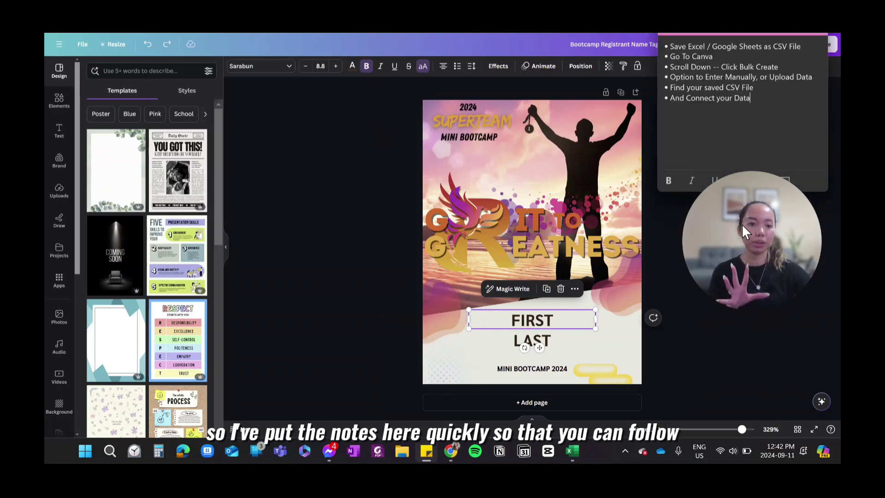
left_click_drag(759, 243, 758, 280)
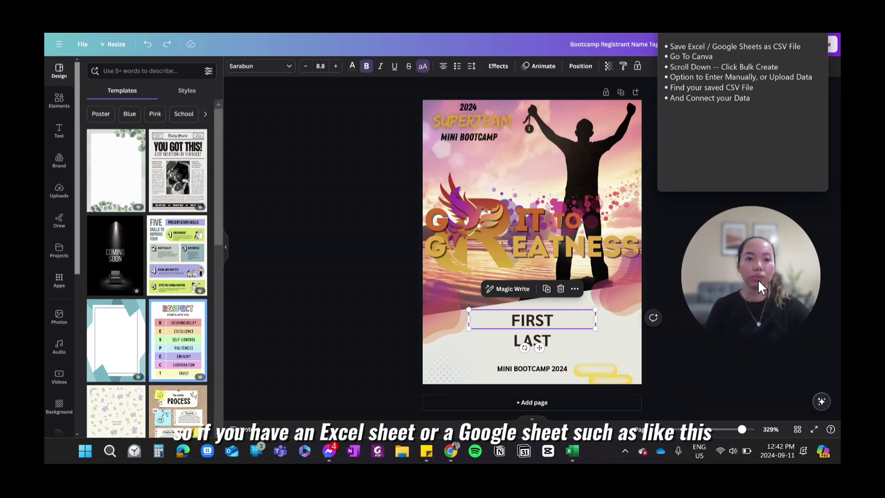
Step: Switch to the registrant workbook in Excel and view the file formats available for saving a copy, including CSV UTF-8 (Comma delimited)
left_click(572, 457)
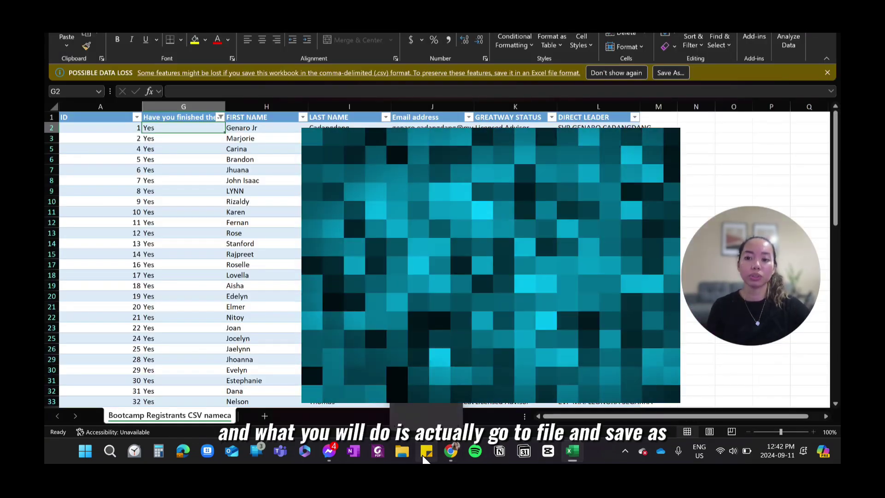
left_click(60, 28)
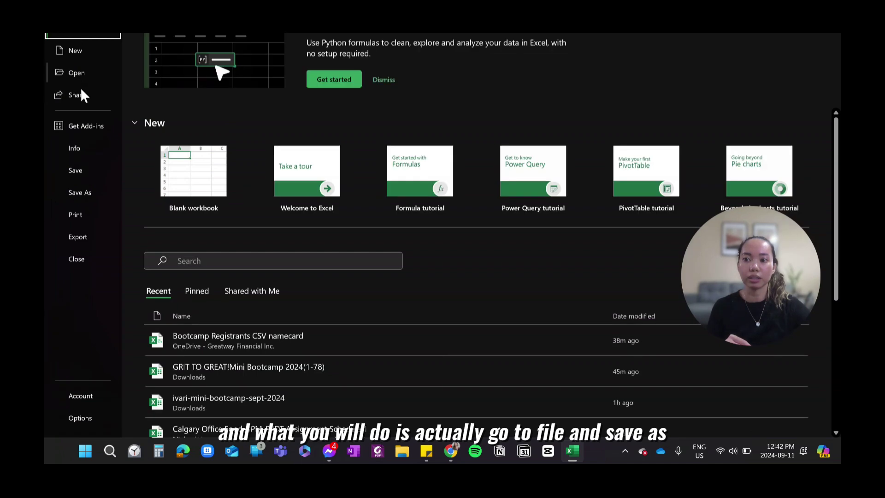
left_click(81, 190)
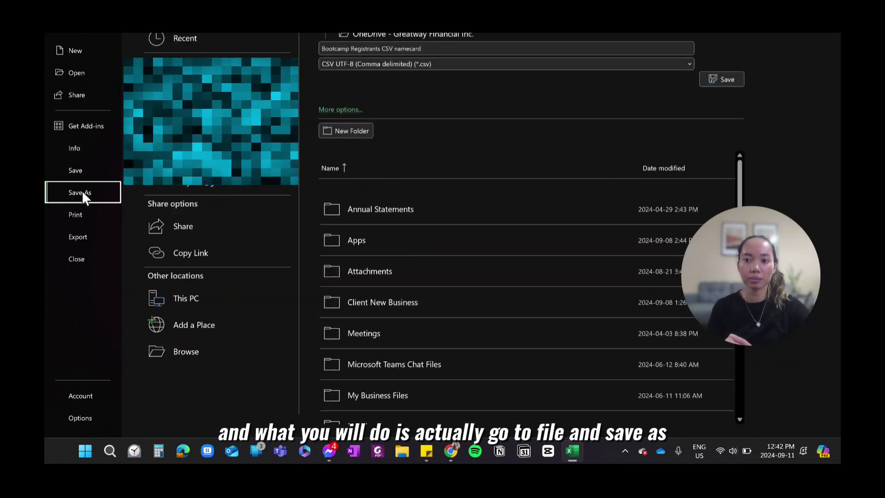
left_click(468, 65)
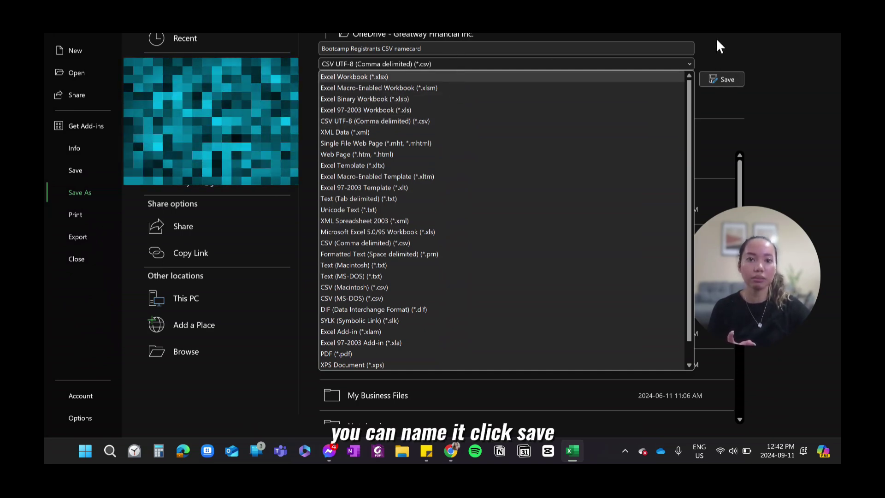
key("Escape")
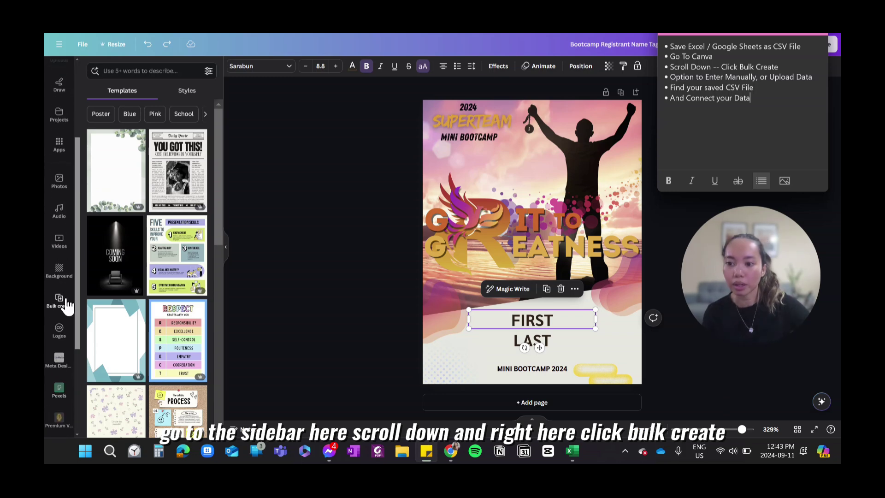
Step: Start a bulk create for the name tag design and upload the data file Bootcamp Registrants CSV namecard
left_click(59, 301)
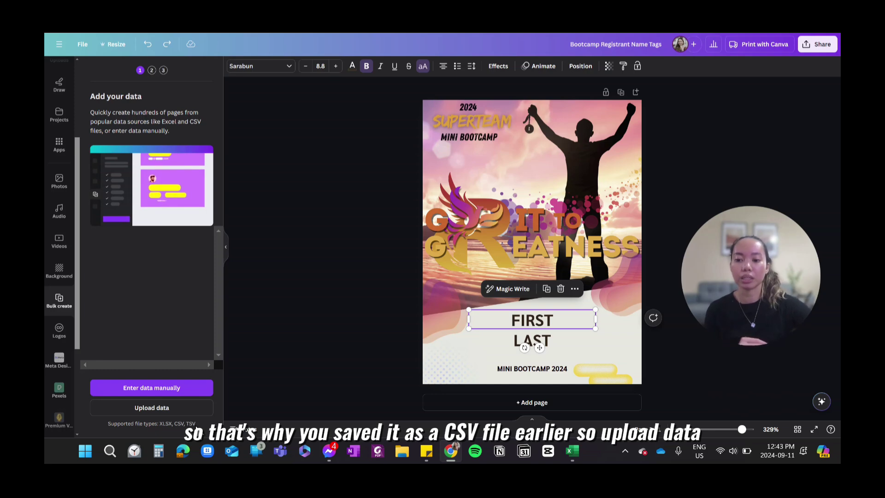
left_click(145, 409)
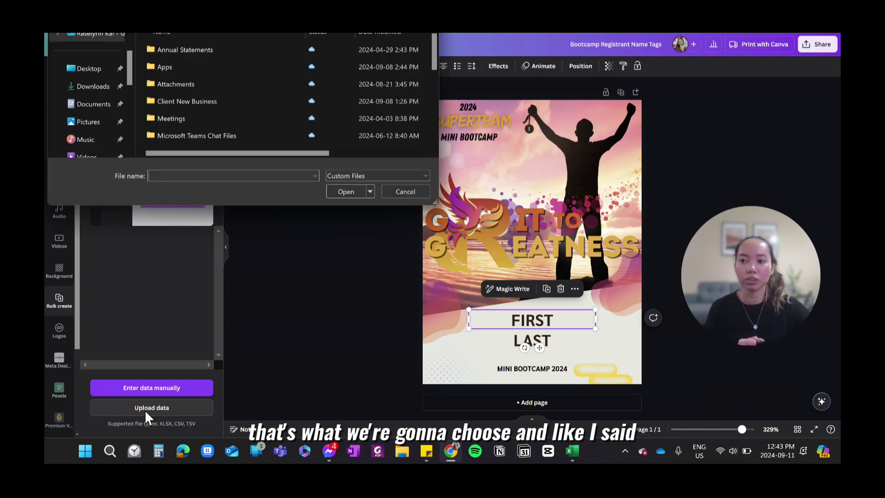
scroll(231, 104, "down", 5)
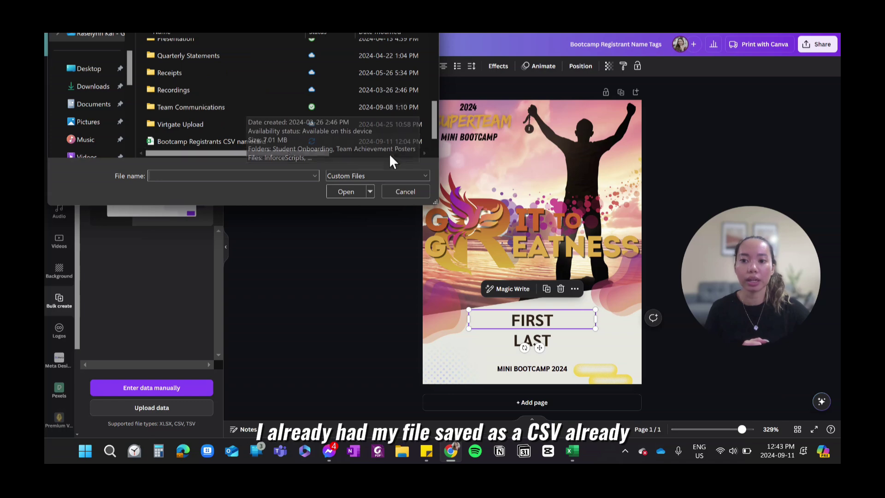
left_click(207, 141)
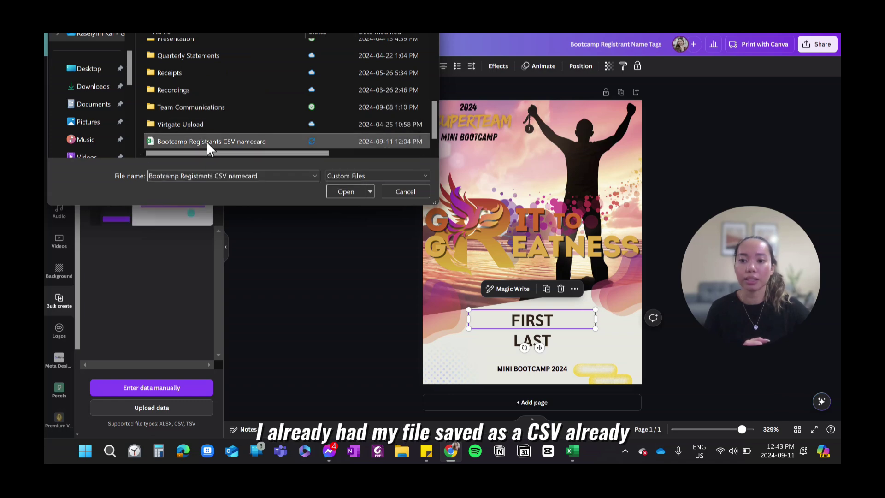
left_click(344, 191)
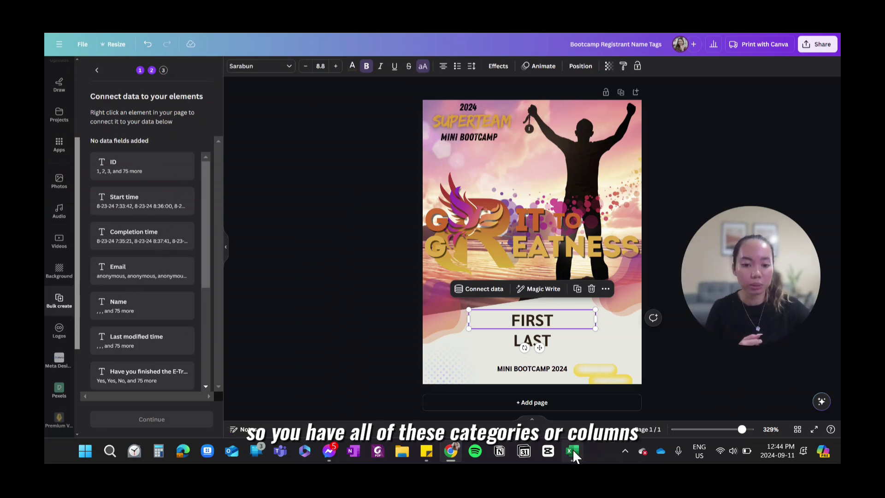
Step: Connect the FIRST placeholder on the name tag to the FIRST NAME data field
scroll(116, 165, "down", 4)
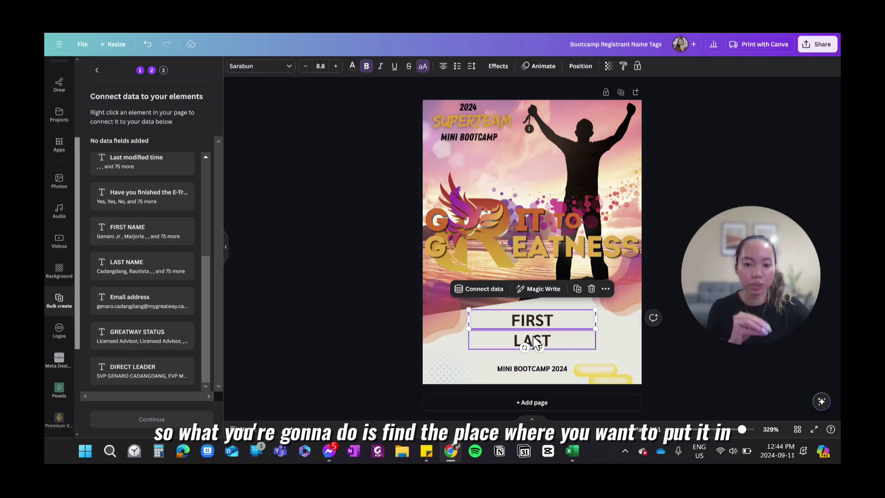
double_click(511, 323)
left_click(511, 323)
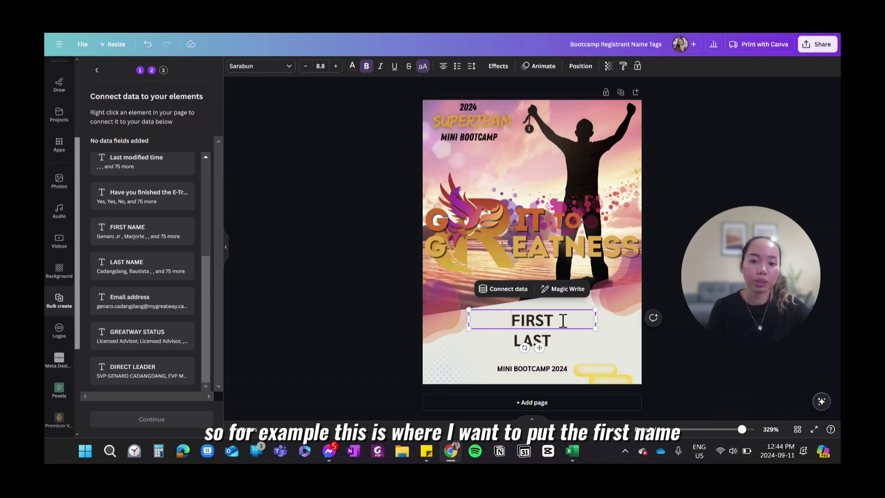
left_click(522, 292)
scroll(517, 172, "down", 2)
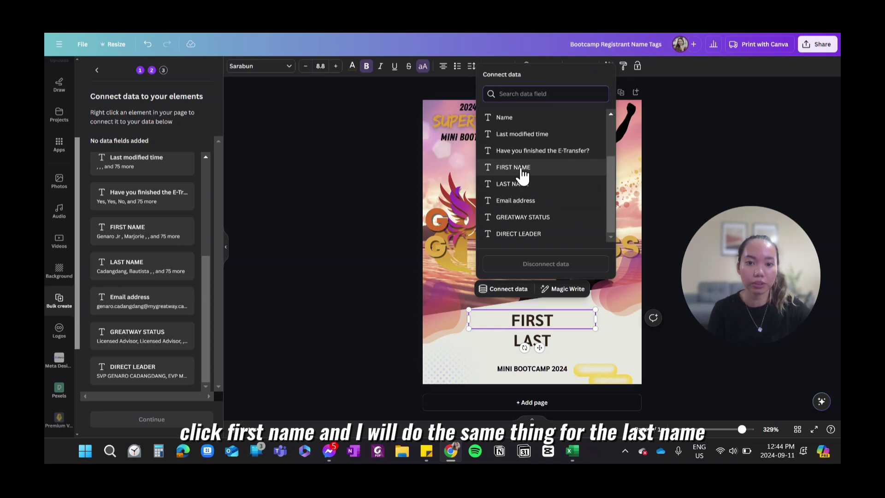
left_click(518, 168)
Step: Connect the LAST placeholder on the name tag to the LAST NAME data field
left_click(569, 345)
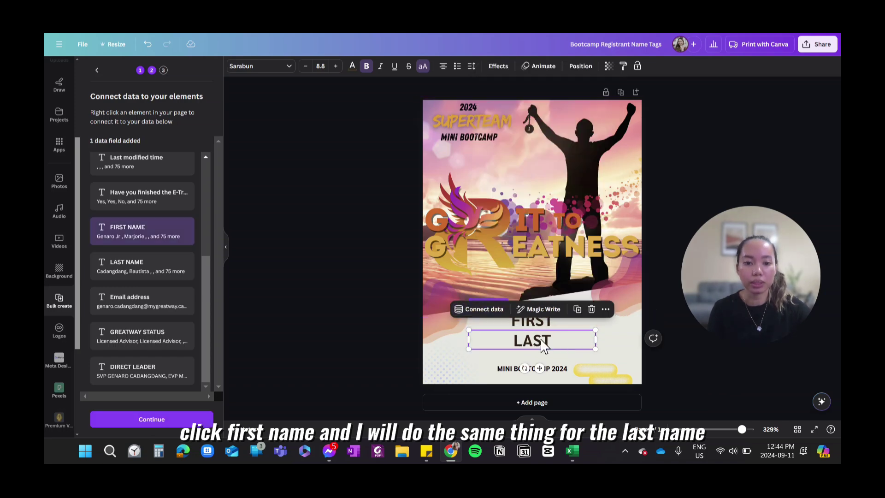
left_click(480, 313)
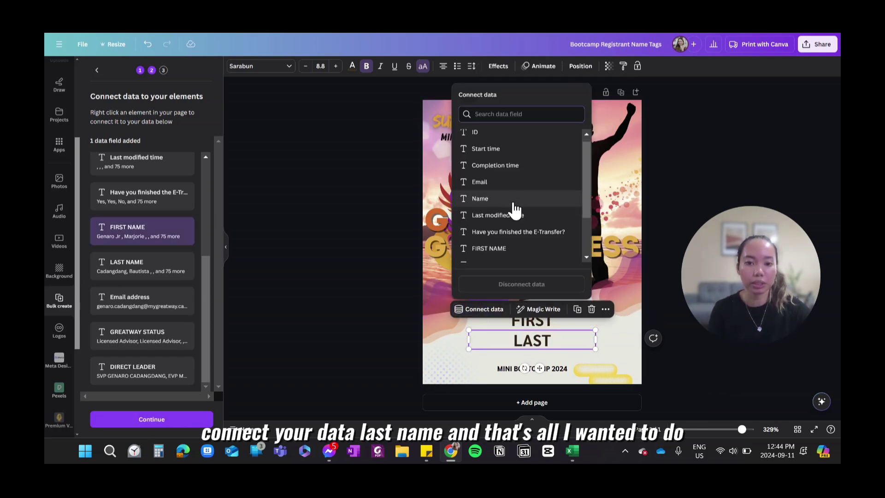
scroll(512, 205, "down", 2)
left_click(510, 204)
left_click(362, 293)
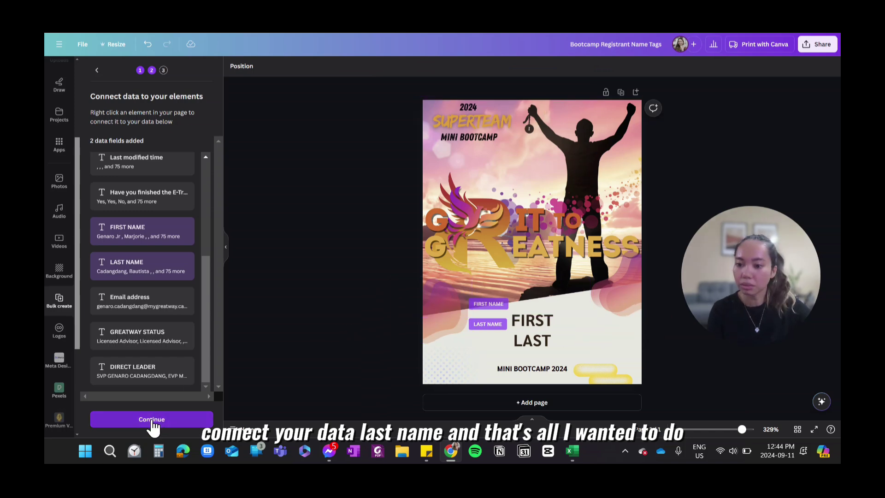
Step: Continue to applying the data, check which registrant rows are selected, and generate the name tag designs
left_click(148, 420)
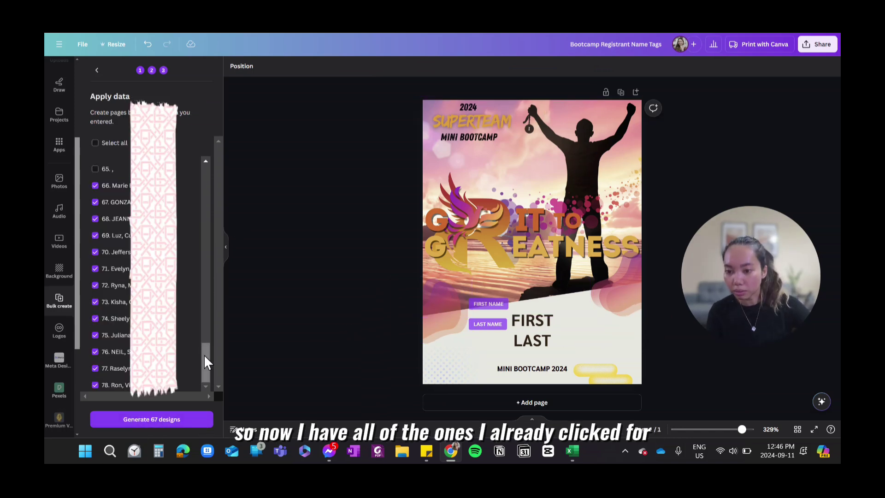
left_click_drag(204, 355, 201, 166)
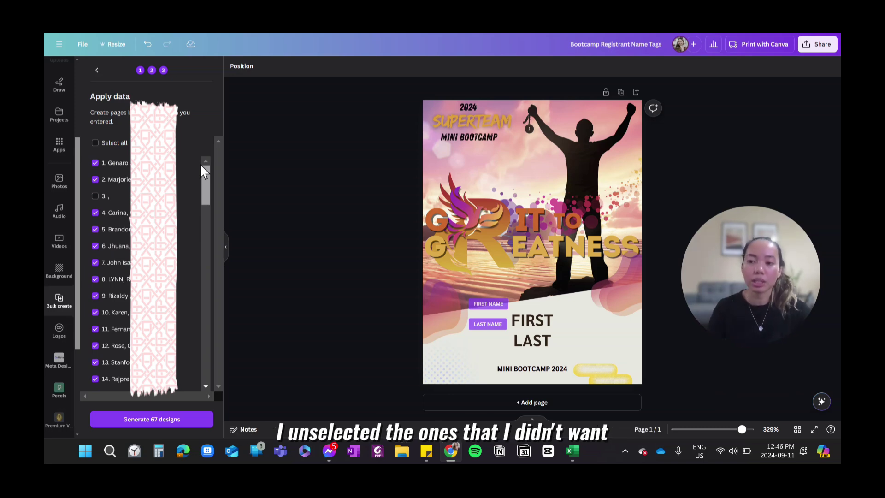
left_click_drag(201, 165, 192, 394)
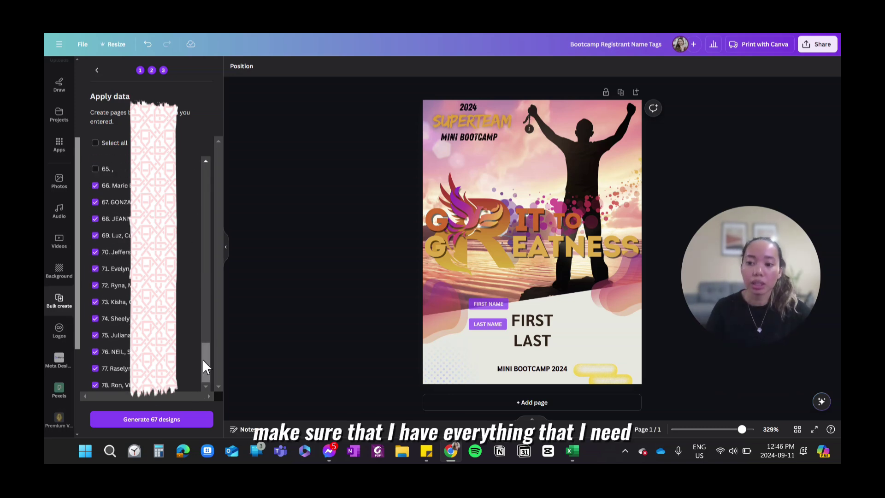
left_click(159, 424)
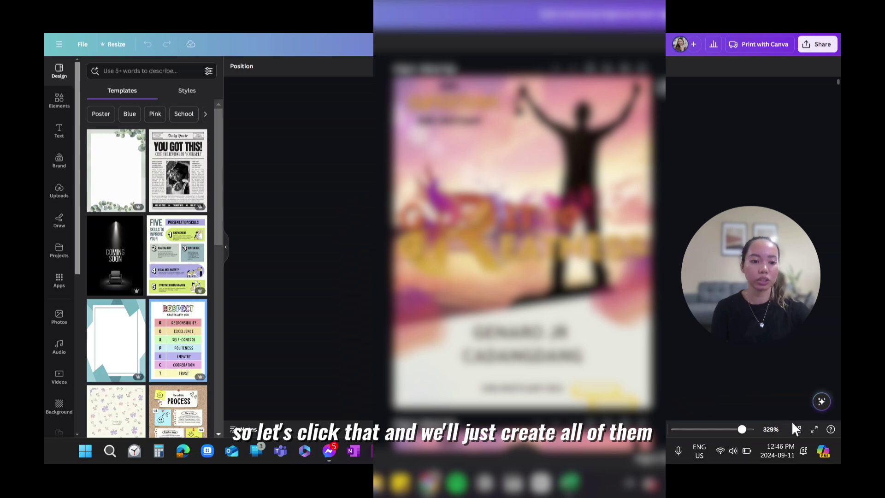
Step: Show the generated name tags in grid view and check how the first and last names fit on each page
left_click(226, 248)
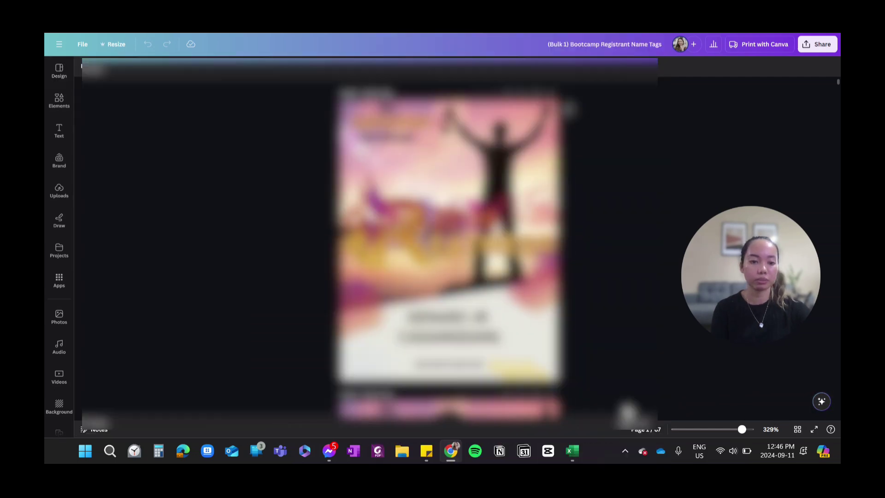
left_click(802, 435)
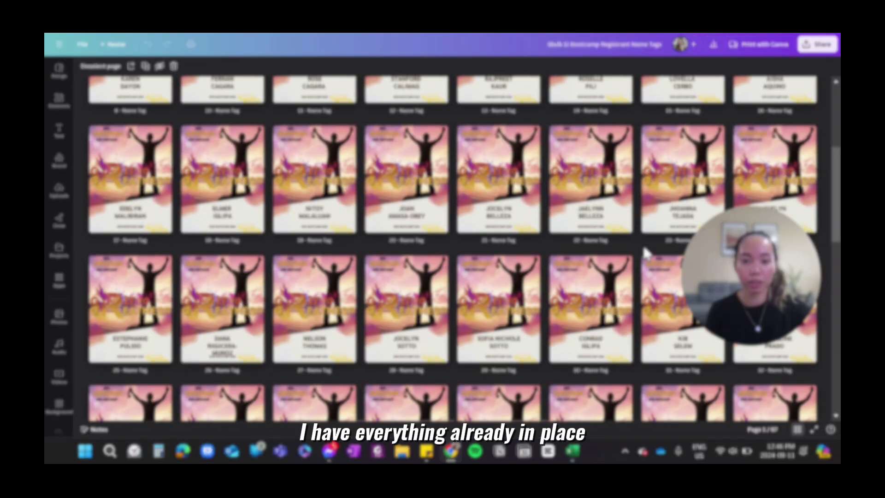
scroll(645, 258, "down", 2)
scroll(646, 257, "down", 10)
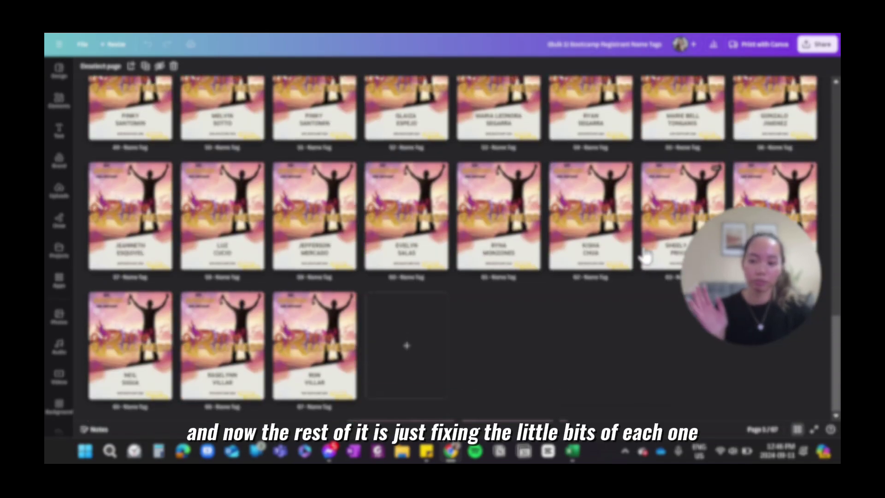
scroll(646, 257, "up", 12)
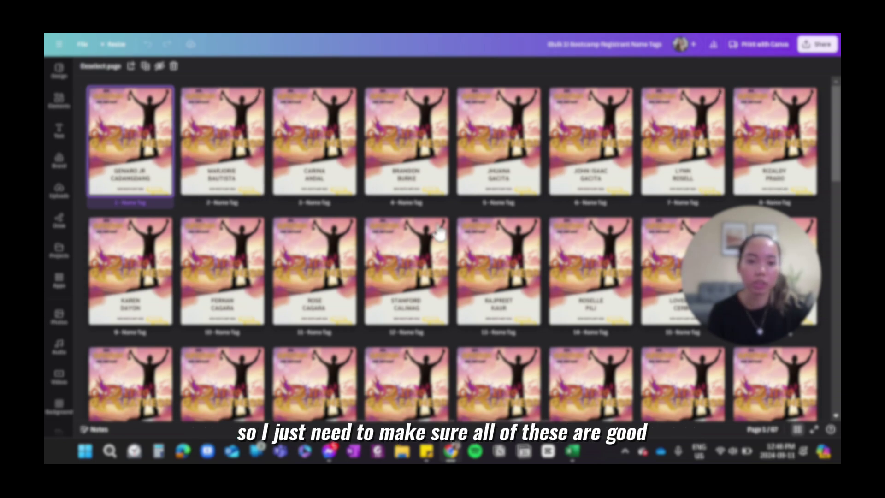
scroll(438, 235, "down", 3)
scroll(511, 209, "down", 5)
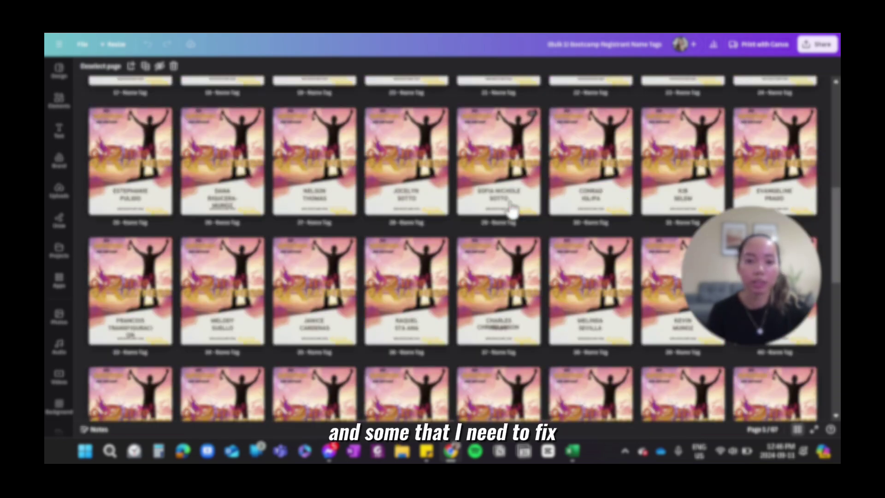
scroll(512, 210, "down", 2)
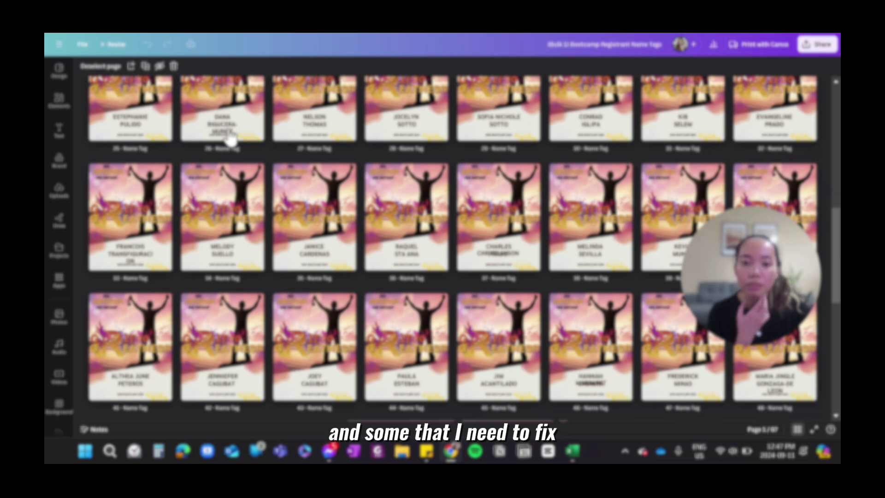